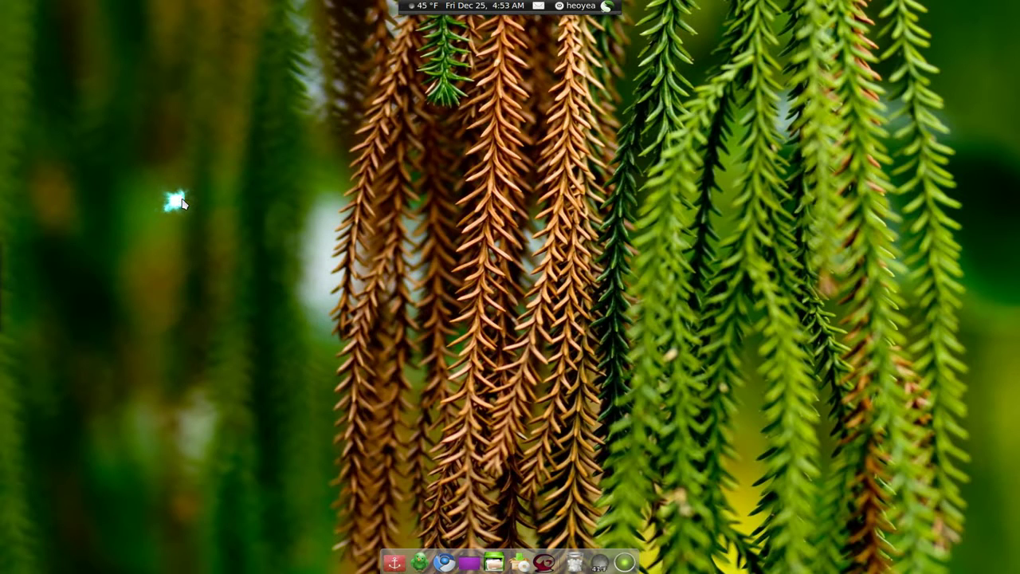
Launch DivX Converter 2.0 by searching 'divx' in the application launcher.
key("ctrl+space")
type("divx")
key("Return")
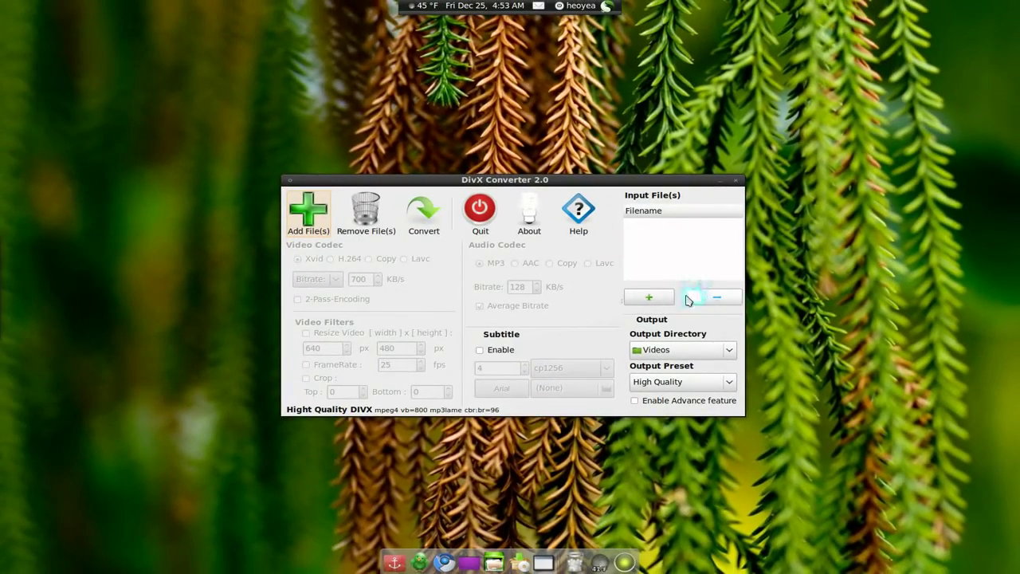
Add Akatsuki Jutsu.mp4 from Public > kdenlive > Fanmade to the input file list.
left_click(653, 297)
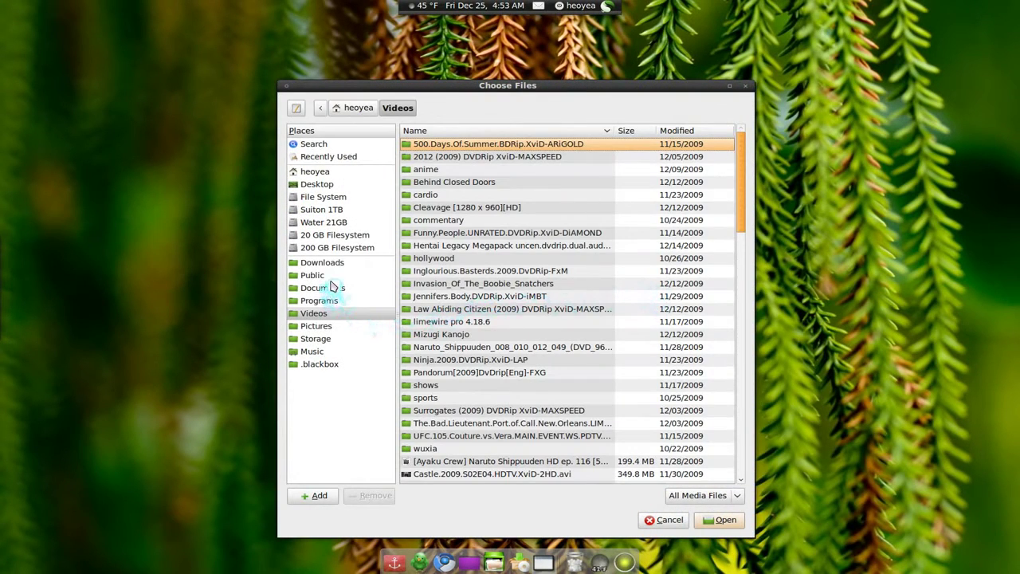
left_click(327, 277)
left_click(431, 197)
double_click(432, 196)
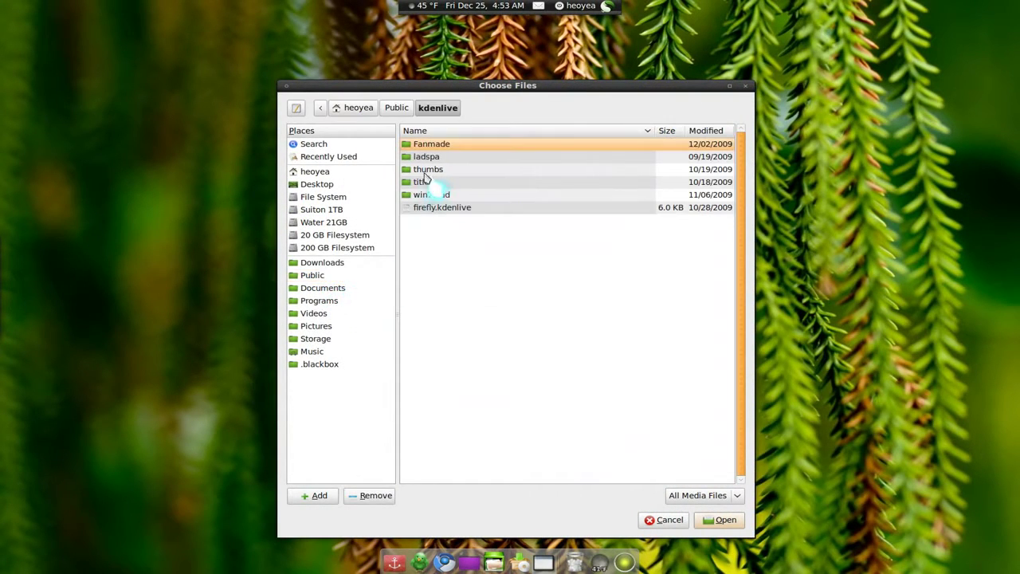
double_click(433, 145)
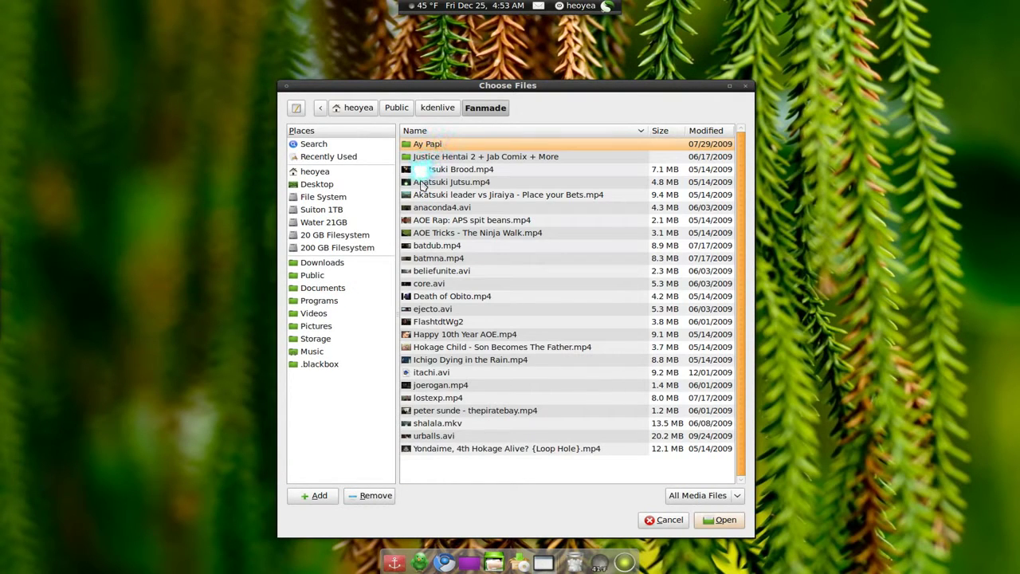
left_click(423, 182)
left_click(720, 520)
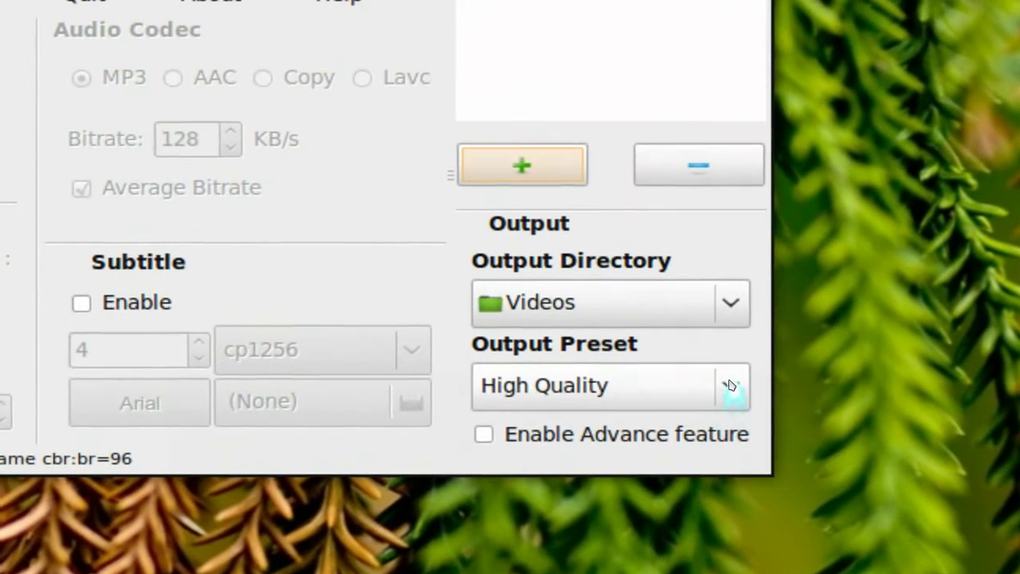
left_click(728, 350)
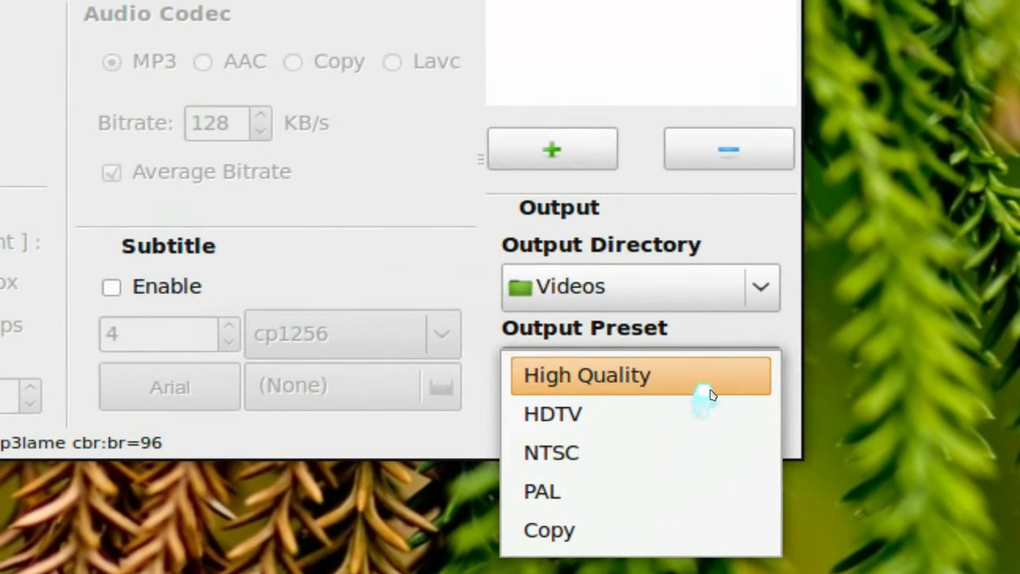
left_click(701, 341)
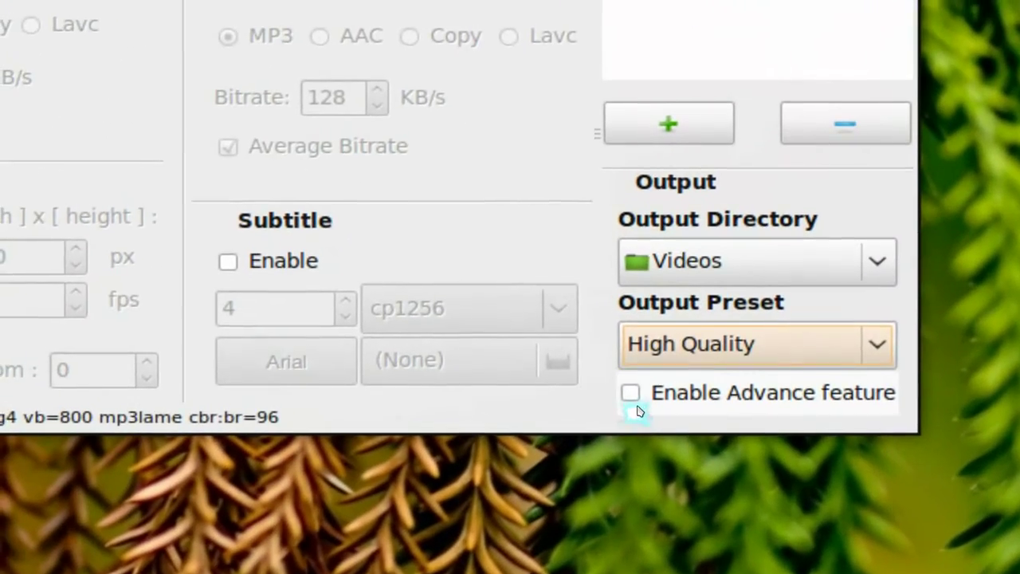
left_click(635, 402)
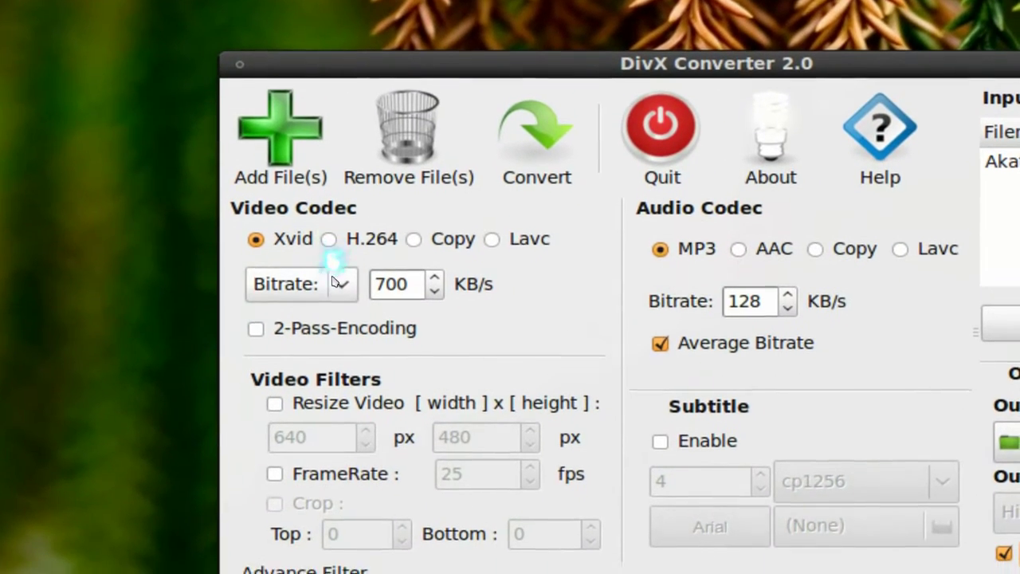
Set video bitrate to 1000 KB/s with 2-pass encoding, resize to 640×480, and use AAC audio.
left_click(373, 297)
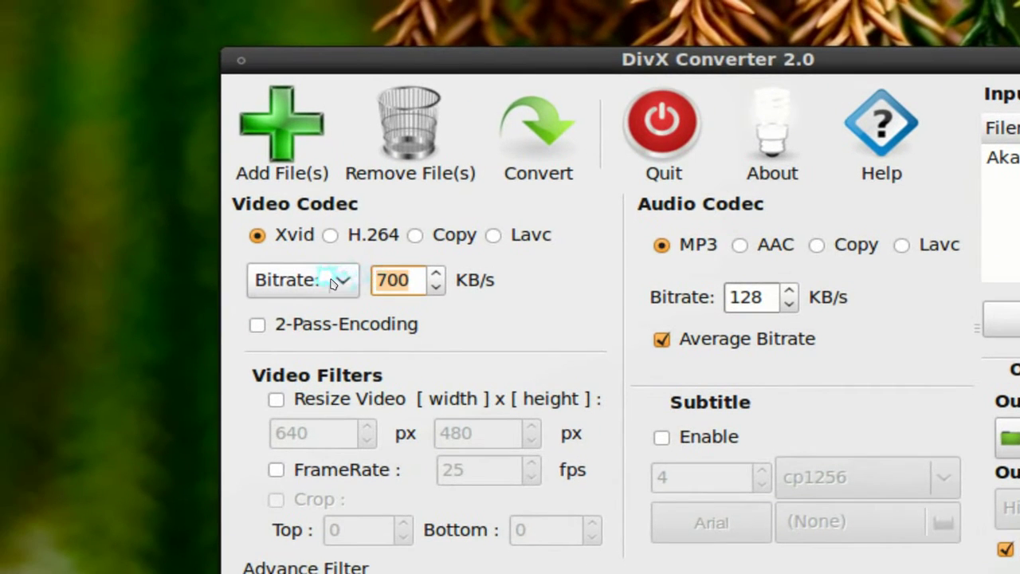
type("1000")
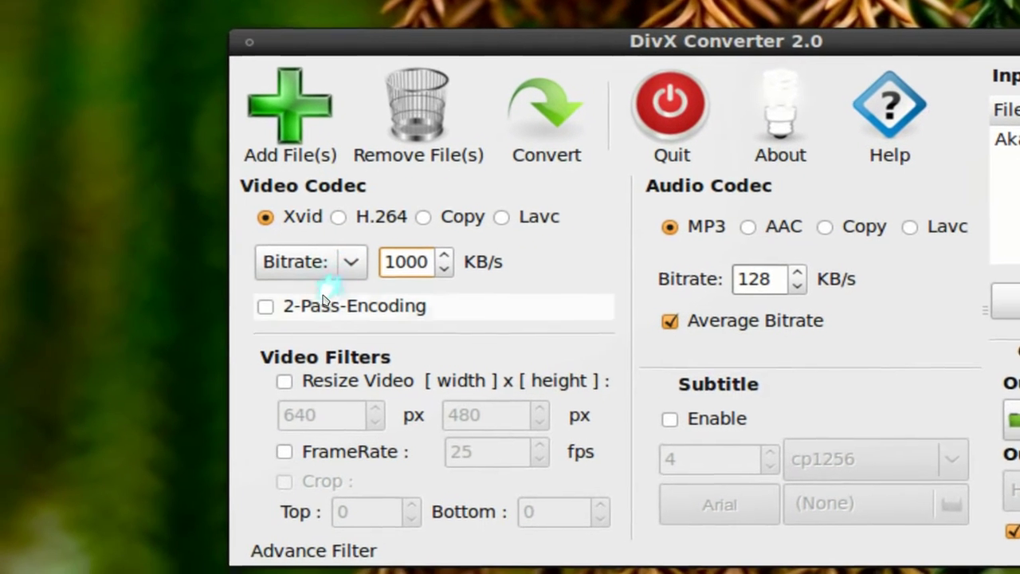
left_click(259, 328)
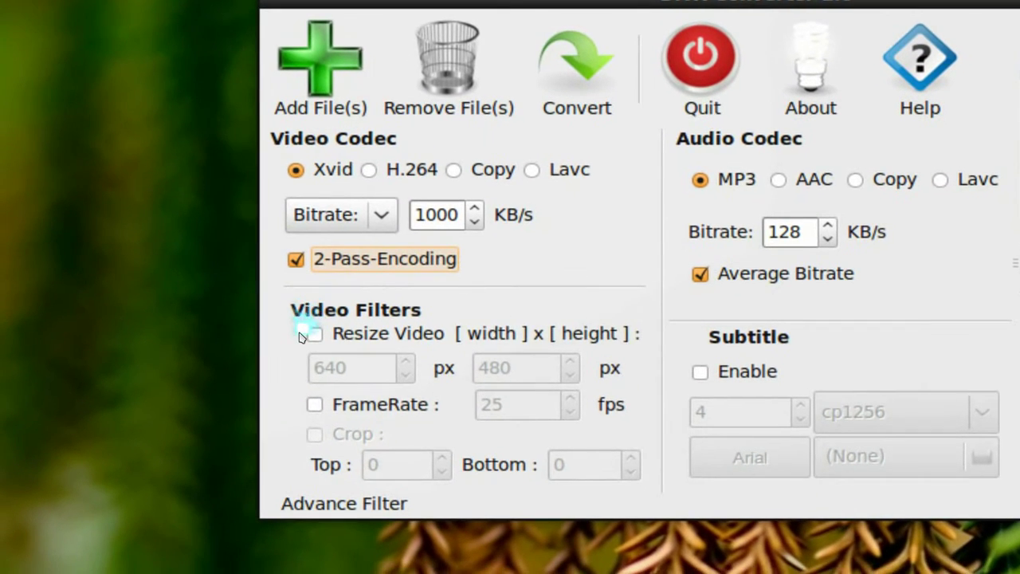
left_click(302, 364)
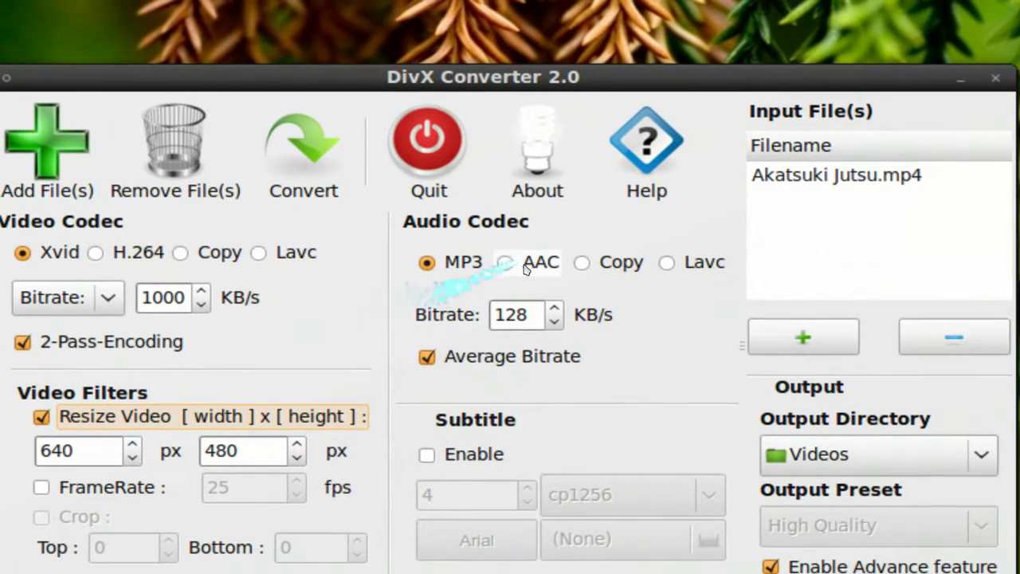
left_click(525, 267)
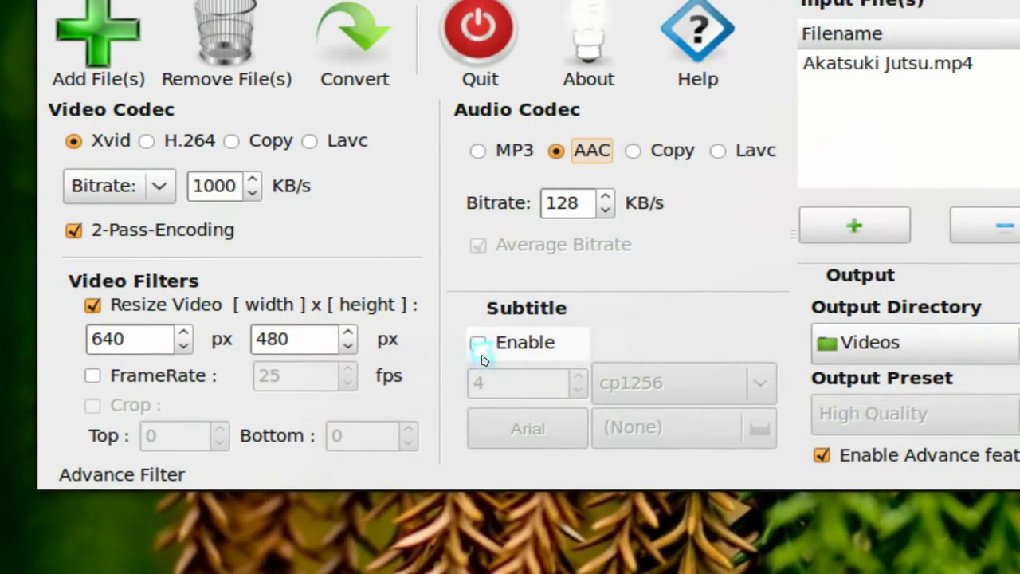
Turn on Subtitle Enable and browse for a subtitle file, leaving it at (None).
left_click(481, 355)
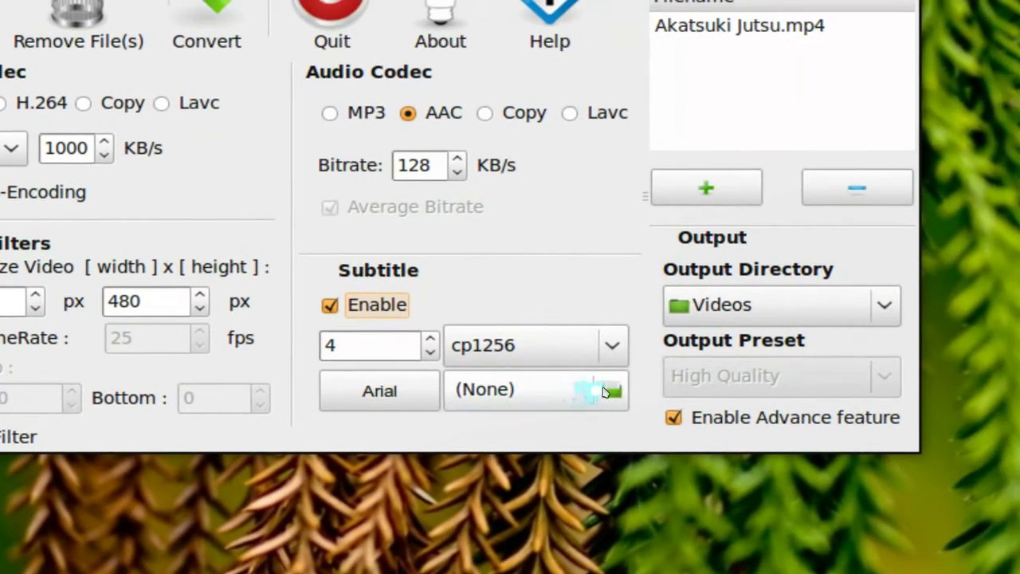
left_click(590, 393)
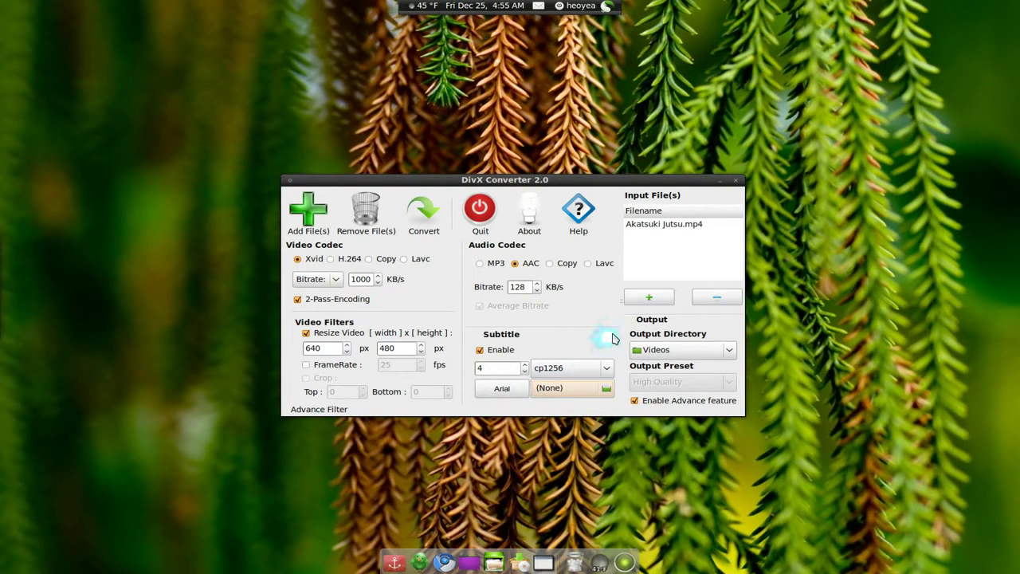
Disable the advanced features, set the output directory to Desktop, and start converting.
left_click(637, 398)
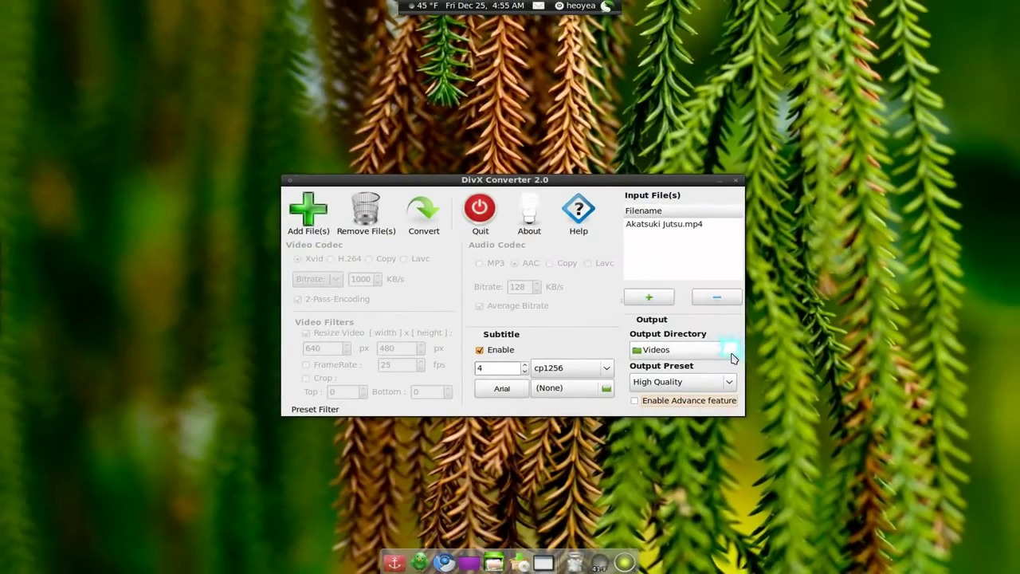
left_click(732, 355)
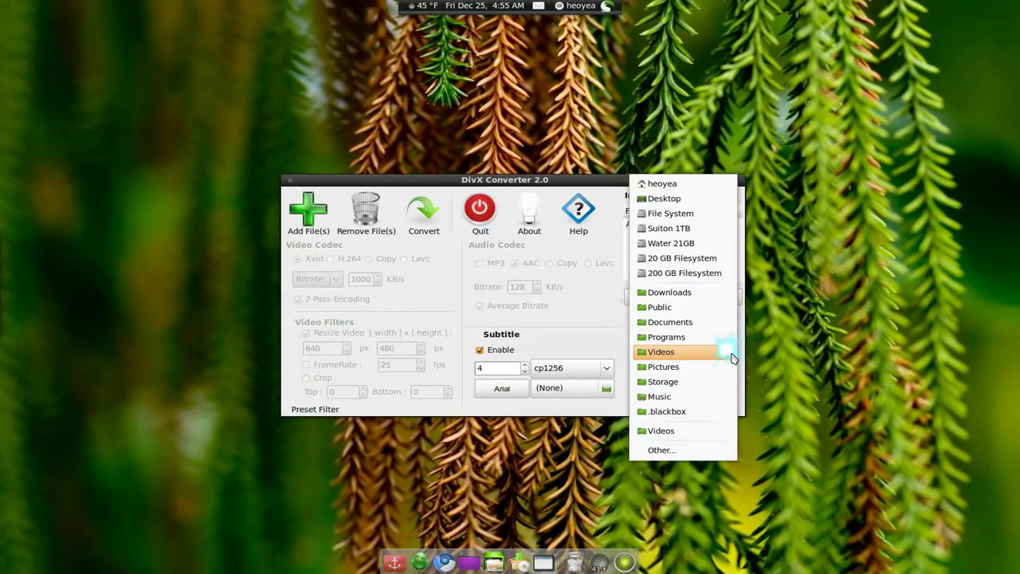
left_click(661, 199)
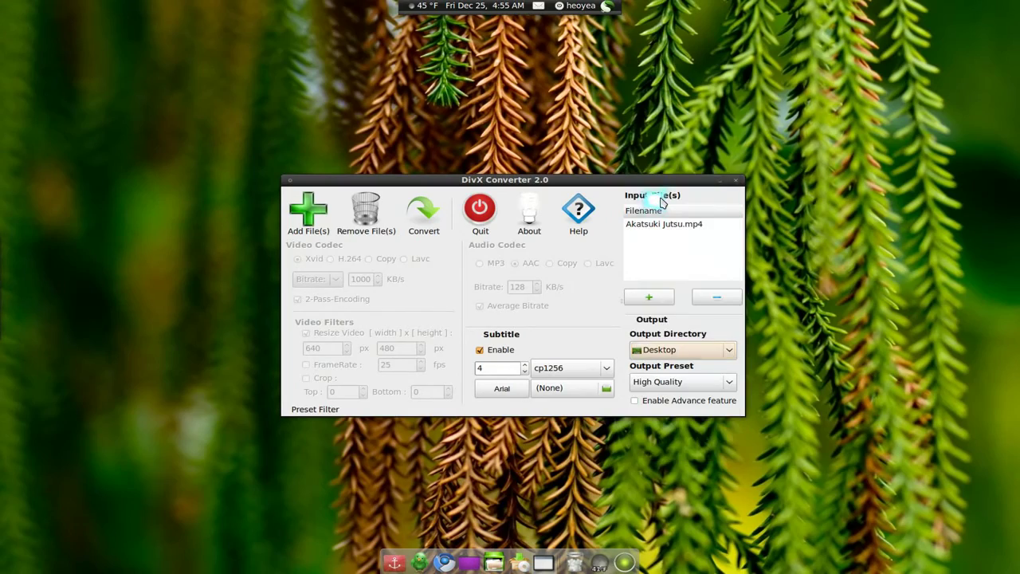
left_click(409, 230)
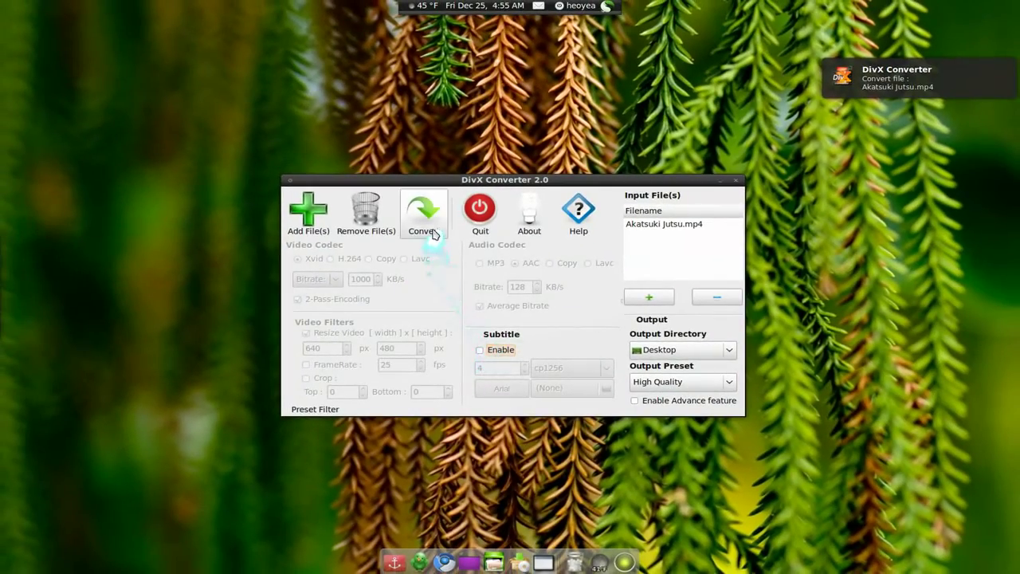
Run the conversion to 100%, dismiss the progress dialog, and close DivX Converter.
left_click(350, 55)
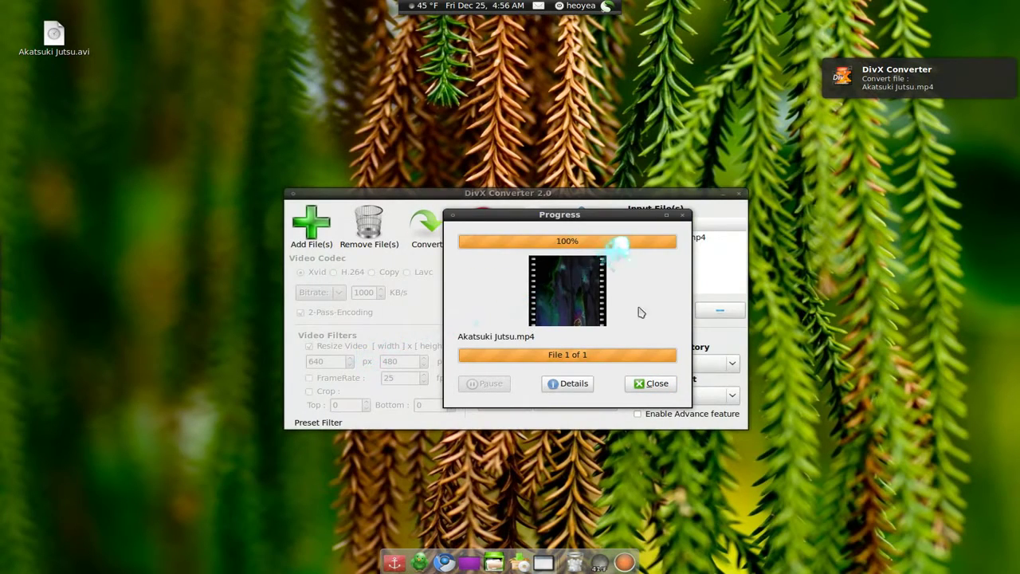
left_click(652, 386)
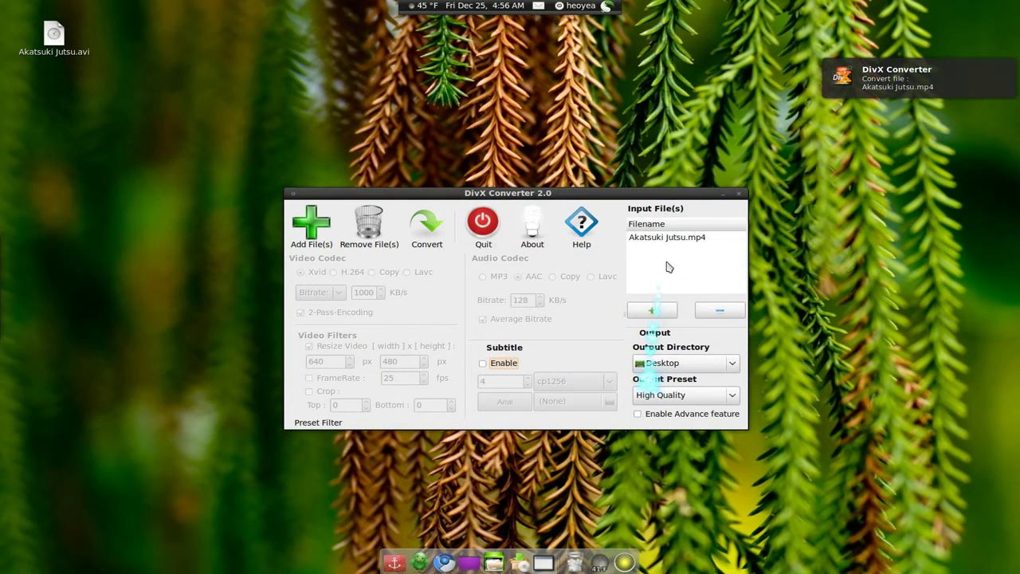
left_click(721, 195)
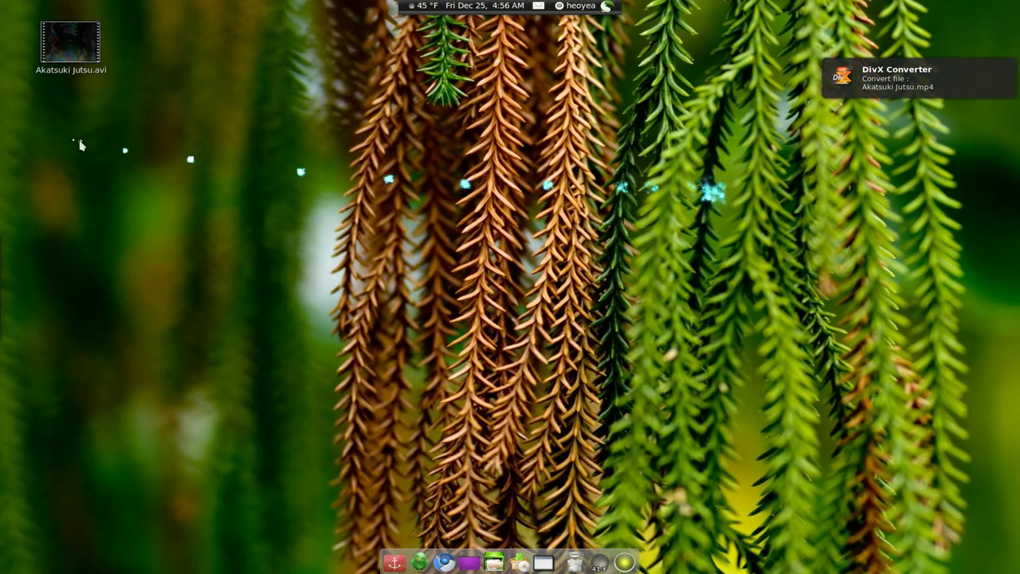
Play Akatsuki Jutsu.avi from the desktop in VLC, toggling fullscreen on and off, then close VLC.
double_click(68, 53)
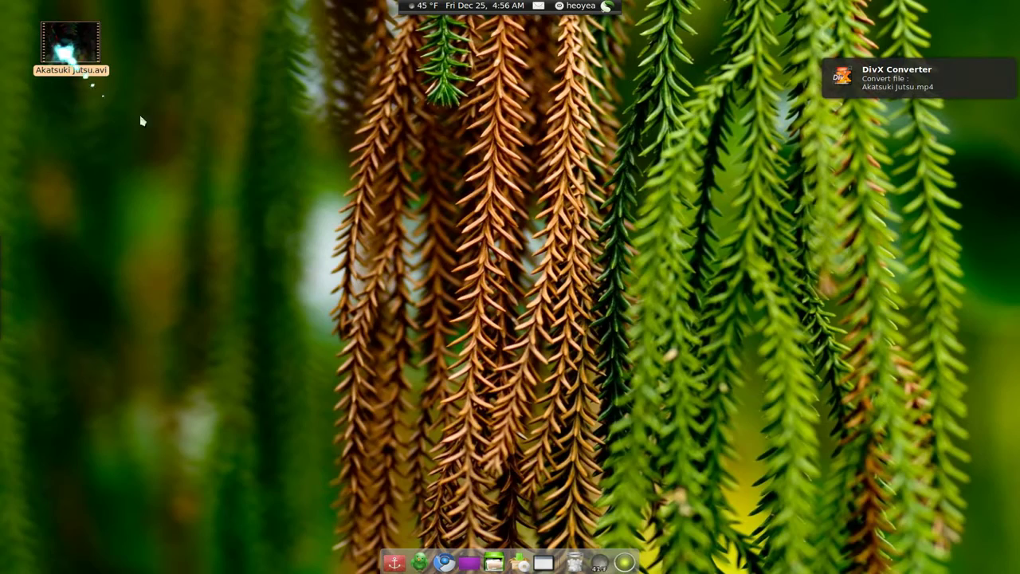
left_click_drag(228, 88, 610, 174)
double_click(572, 219)
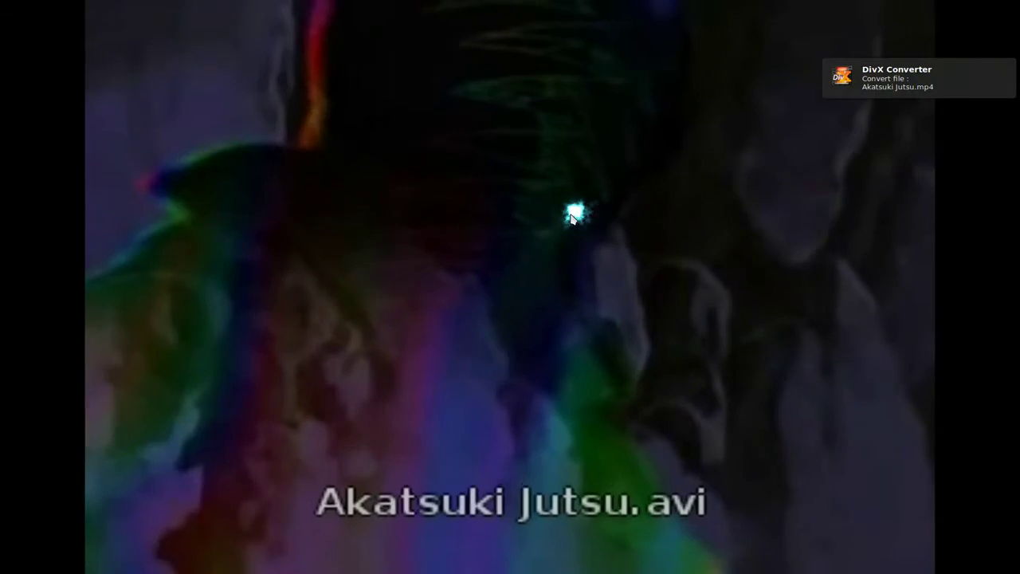
double_click(674, 312)
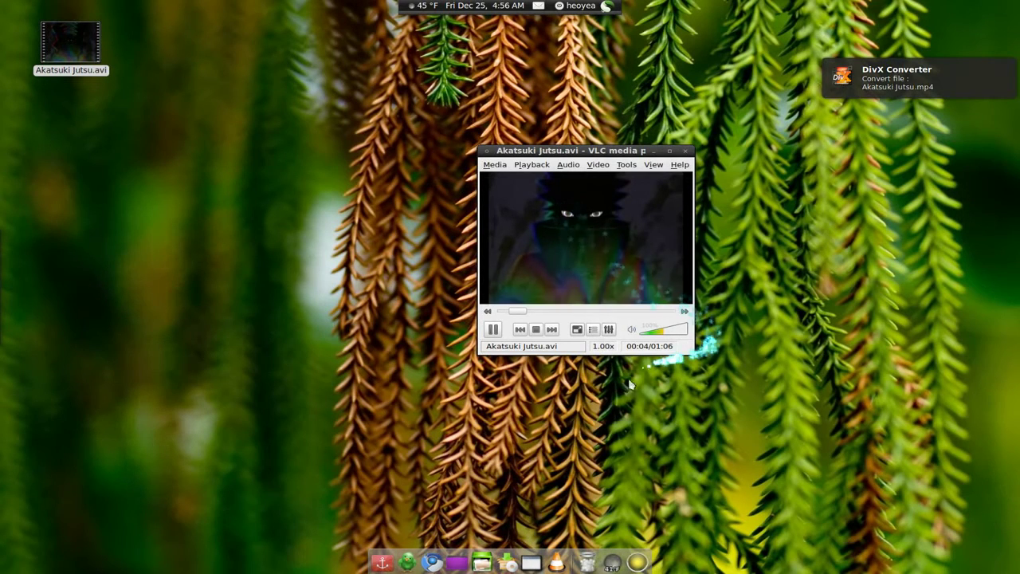
left_click(684, 151)
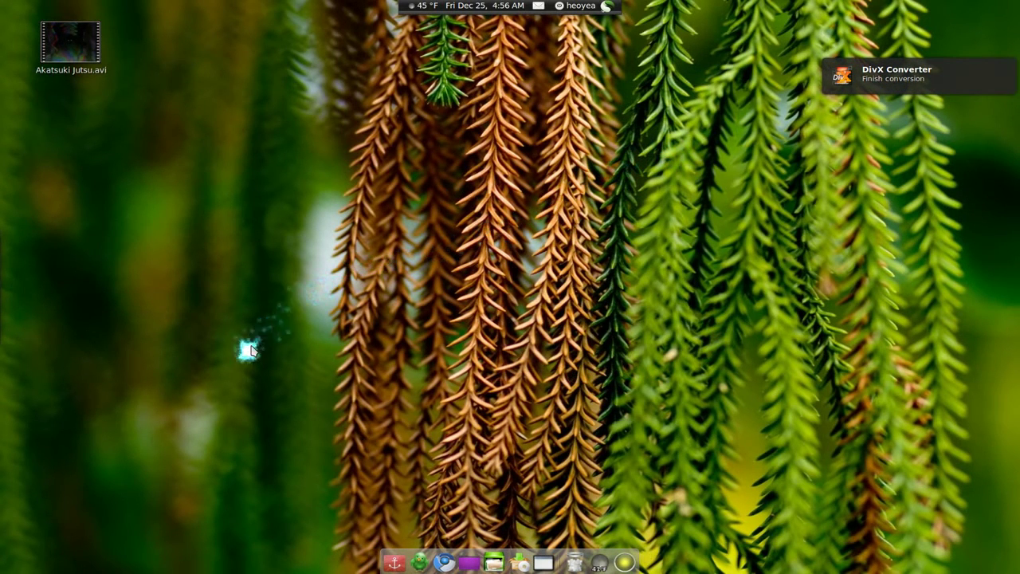
mouse_move(5, 287)
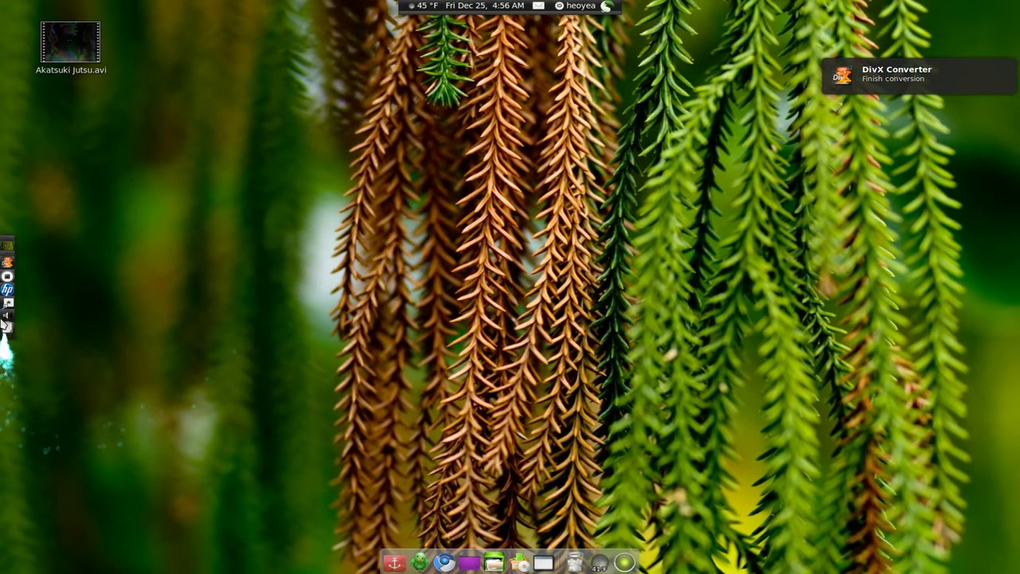